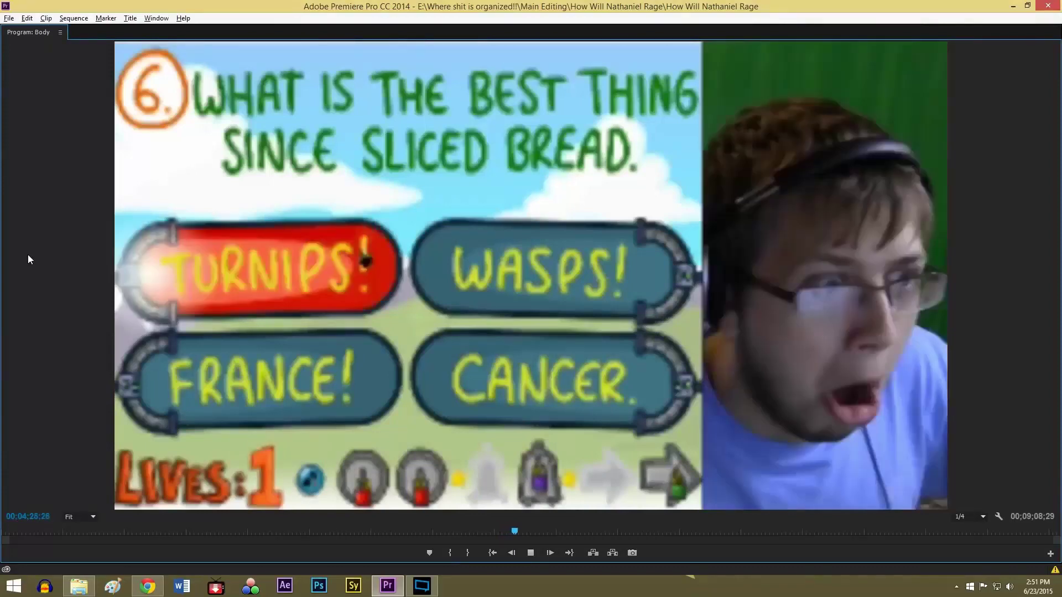
- Play back the Body sequence in the maximized program preview through the question 6 gameplay, then restore the normal layout
key(space)
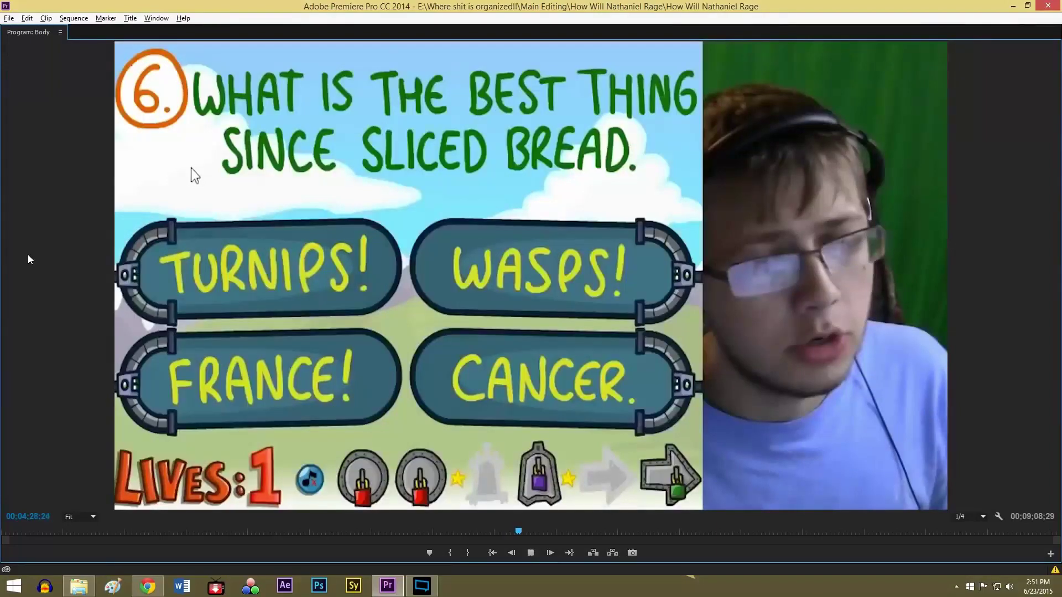
key(space)
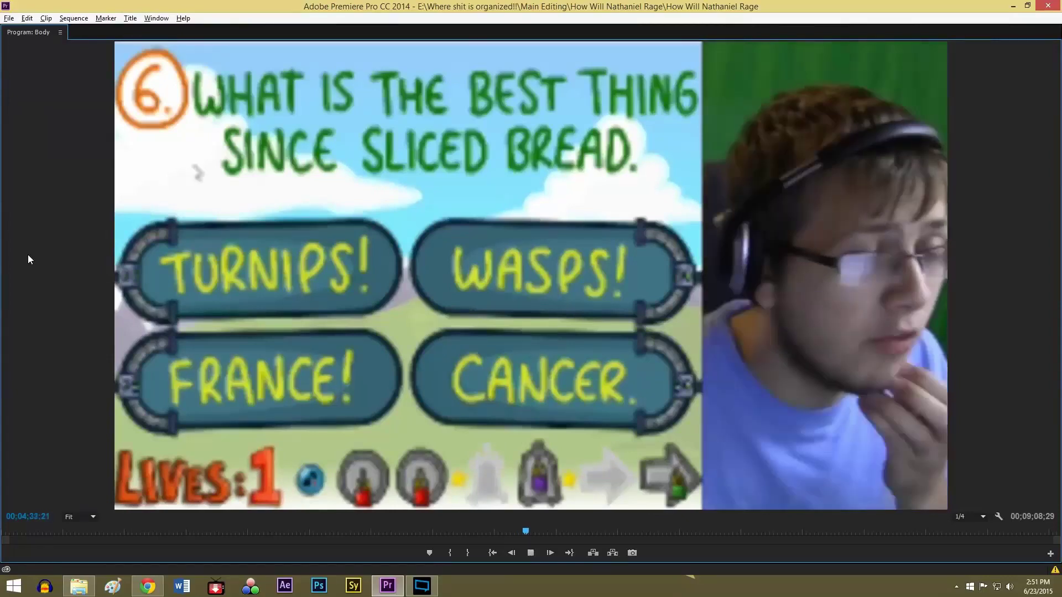
key(space)
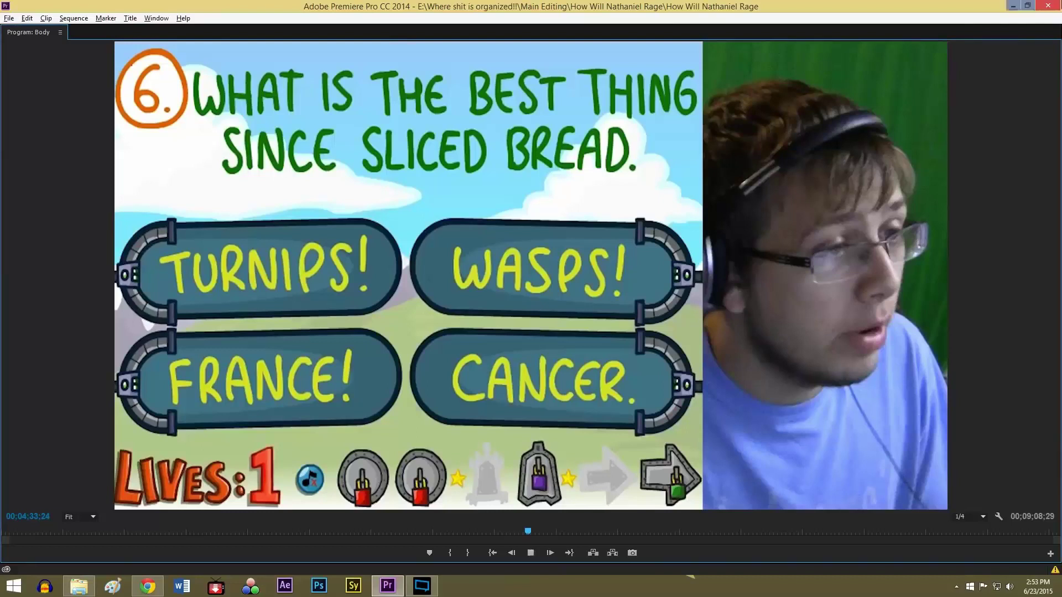
key(grave)
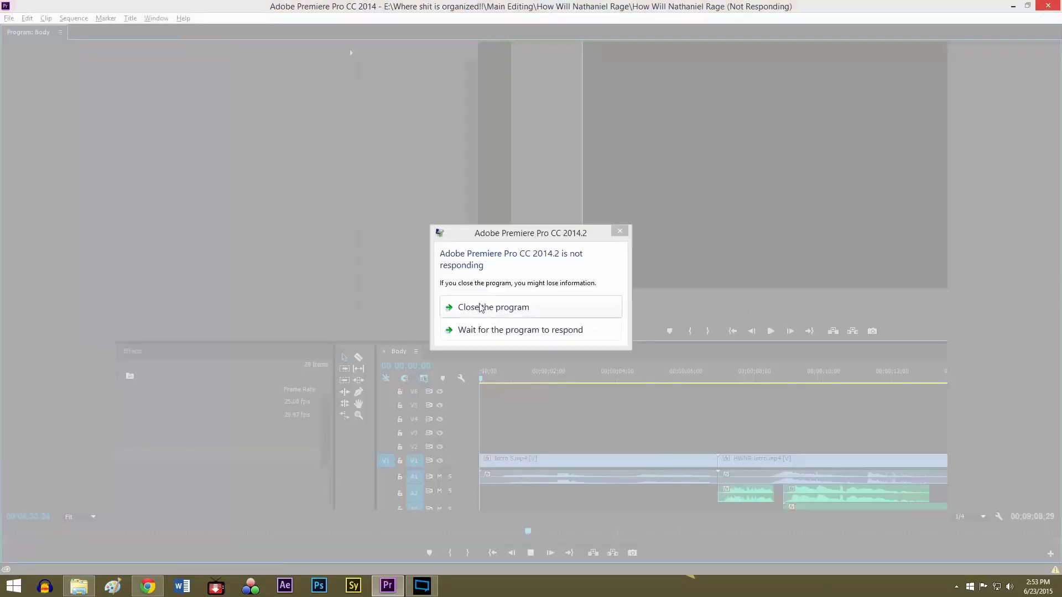
- Close the unresponsive Premiere Pro and reopen the How Will Nathaniel Rage project from the Main Editing folder on Data (E:)
click(480, 308)
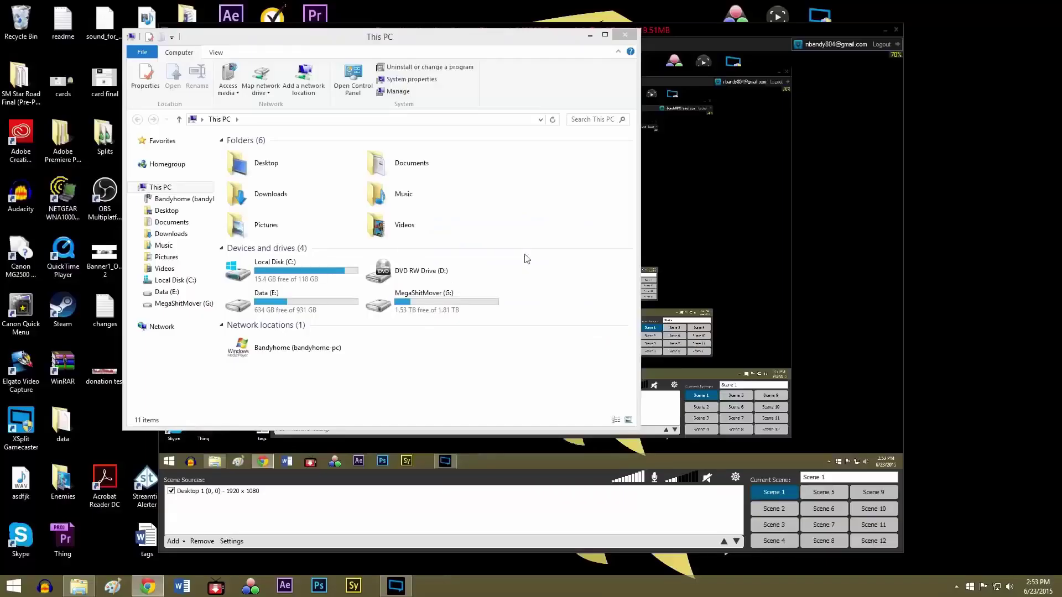
click(286, 303)
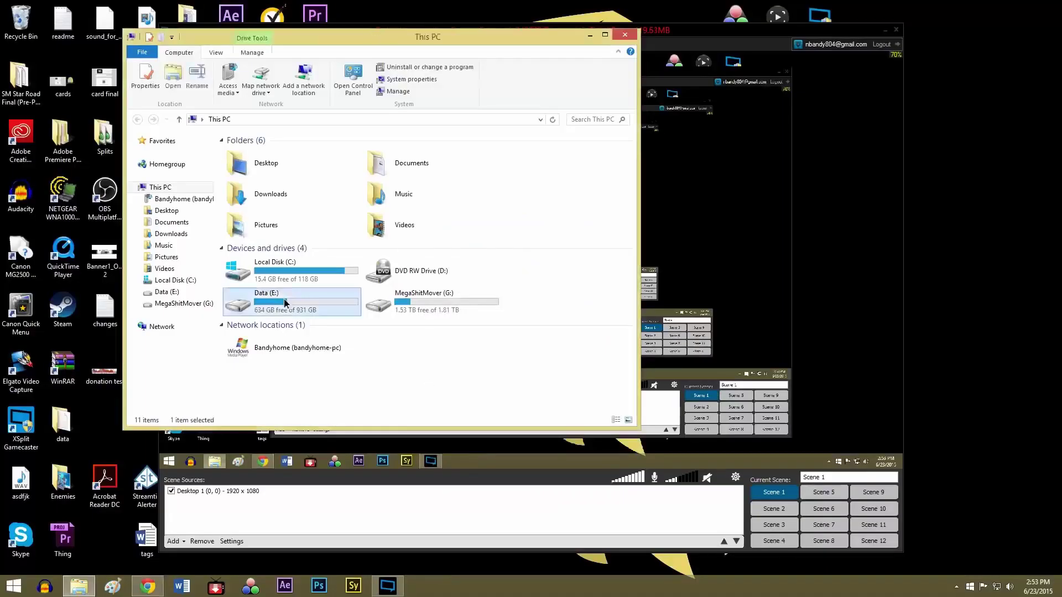
double_click(286, 303)
double_click(288, 268)
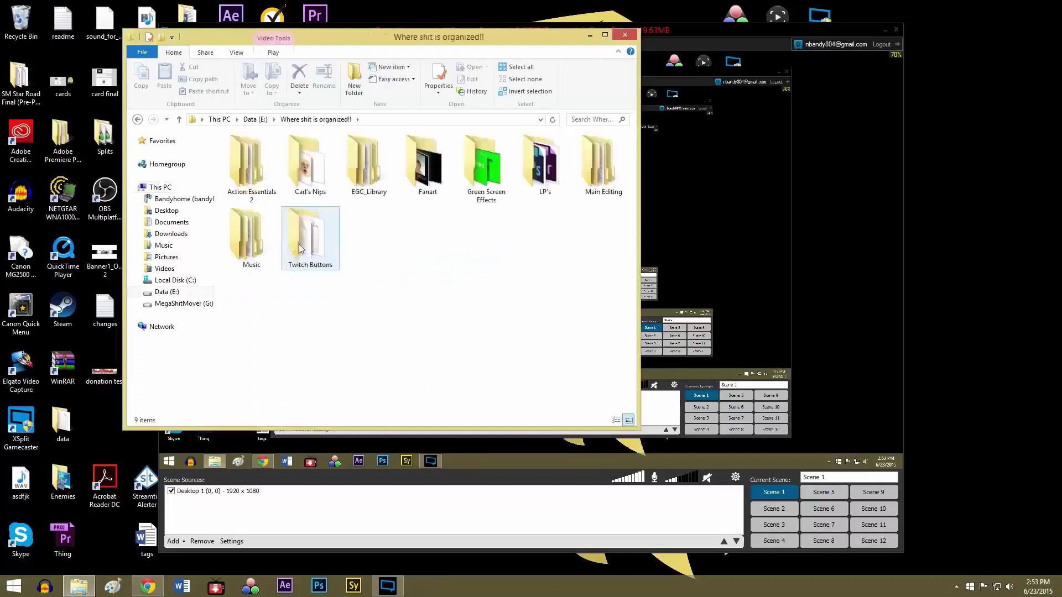
double_click(603, 166)
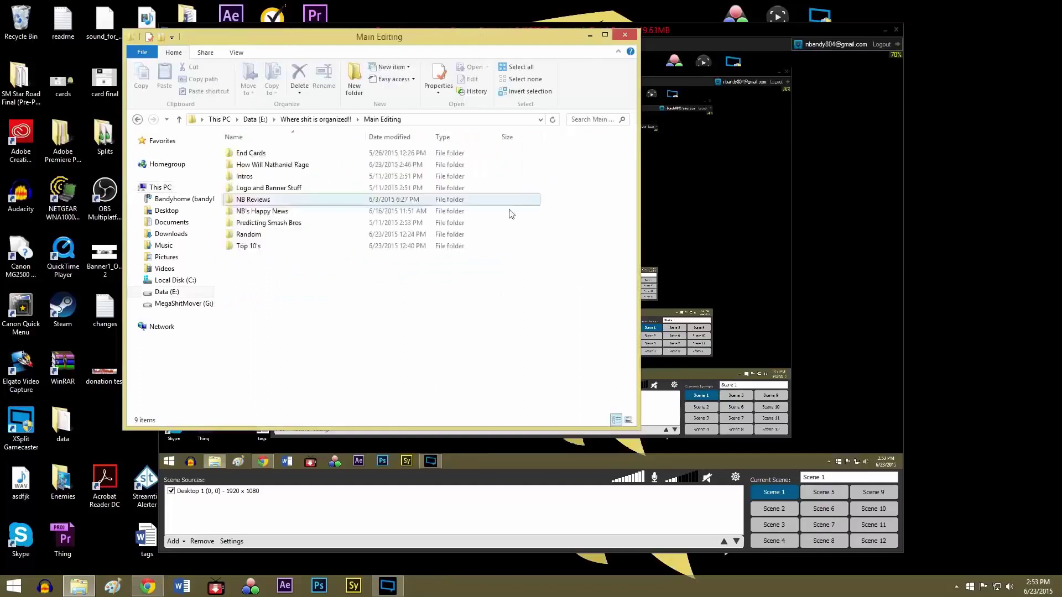
double_click(273, 165)
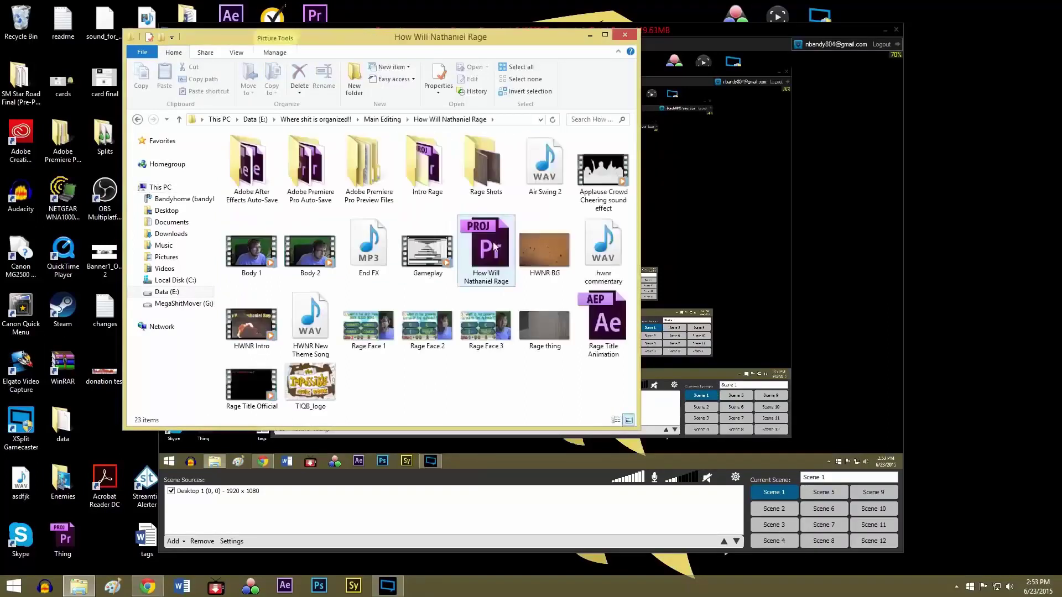
click(494, 247)
double_click(493, 247)
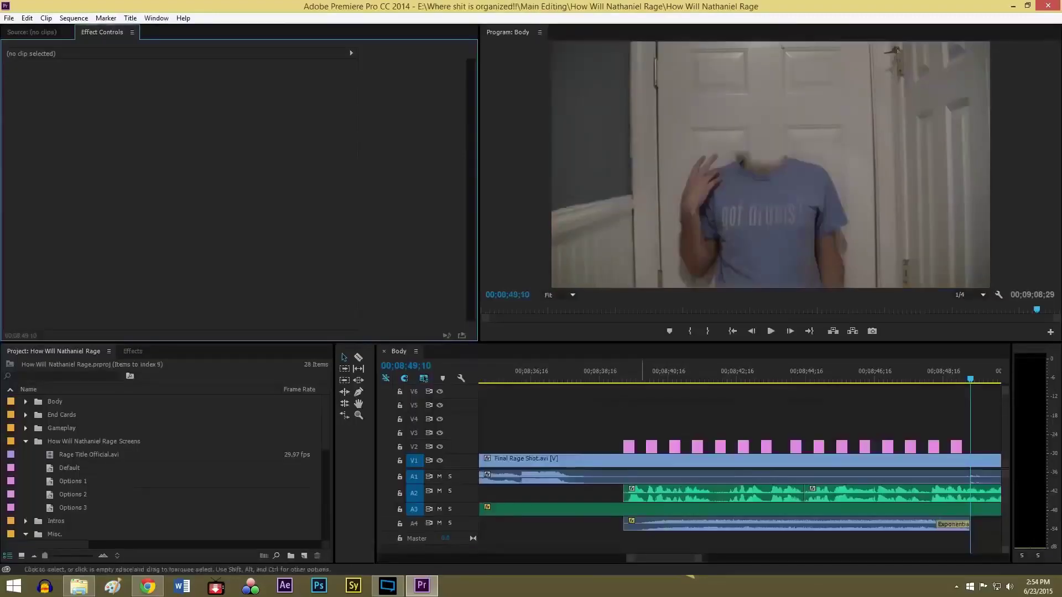
- Locate the question 6 gameplay in the Body timeline and move the playhead to 00;04;38;22
key(minus)
key(minus)
key(minus)
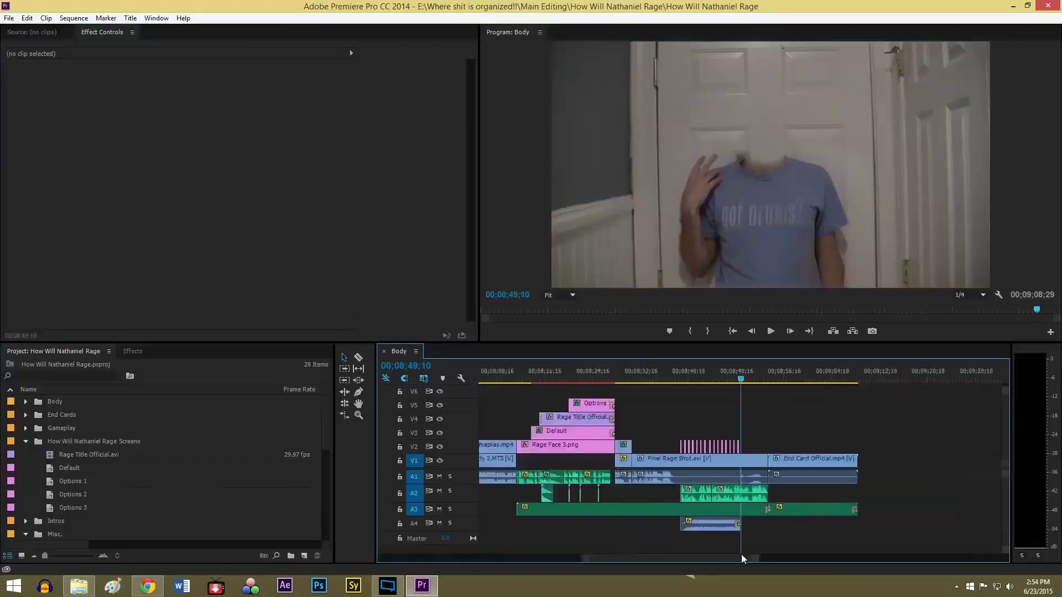
drag(743, 559, 646, 555)
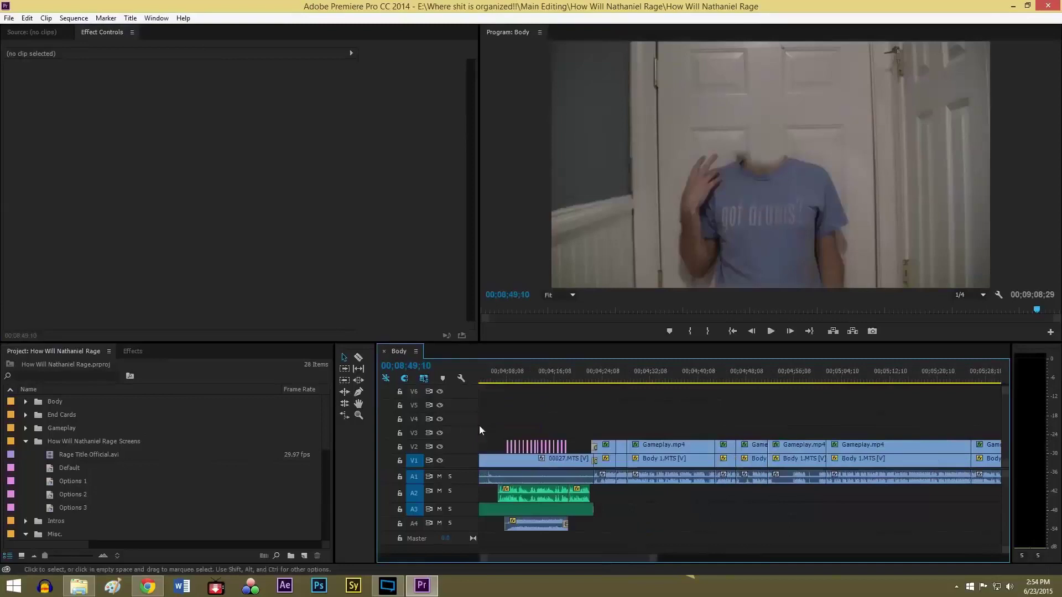
click(692, 381)
drag(707, 385, 916, 386)
scroll(867, 400, down, 5)
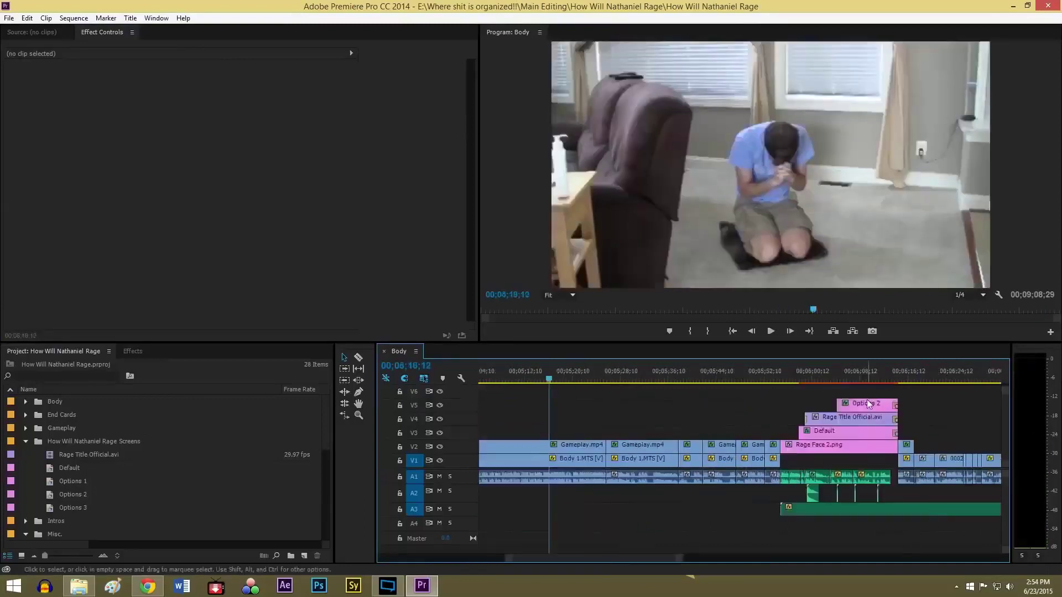
scroll(867, 399, down, 1)
scroll(526, 410, up, 3)
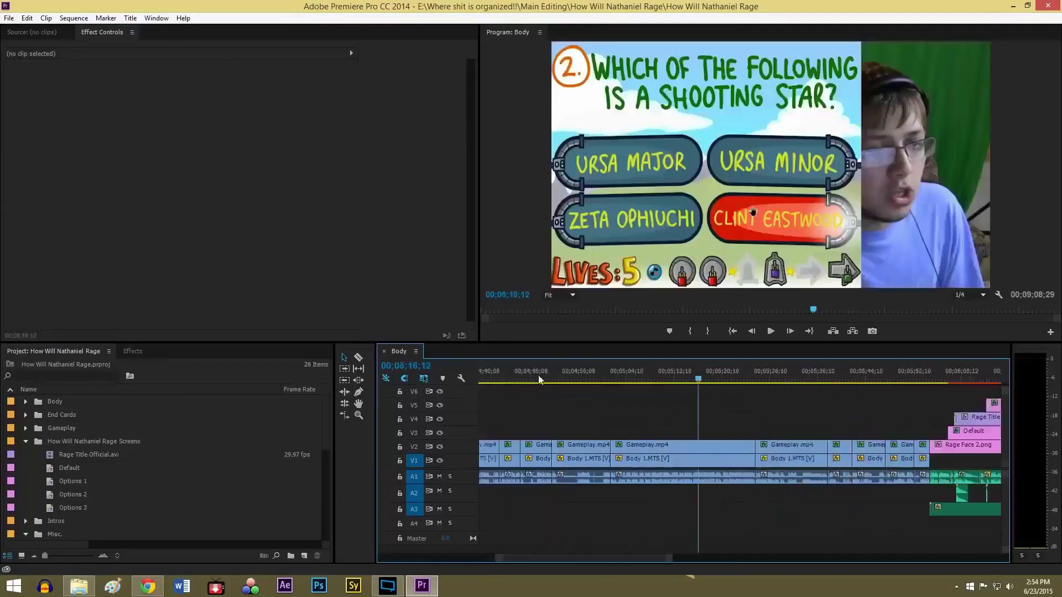
scroll(540, 380, up, 1)
click(540, 379)
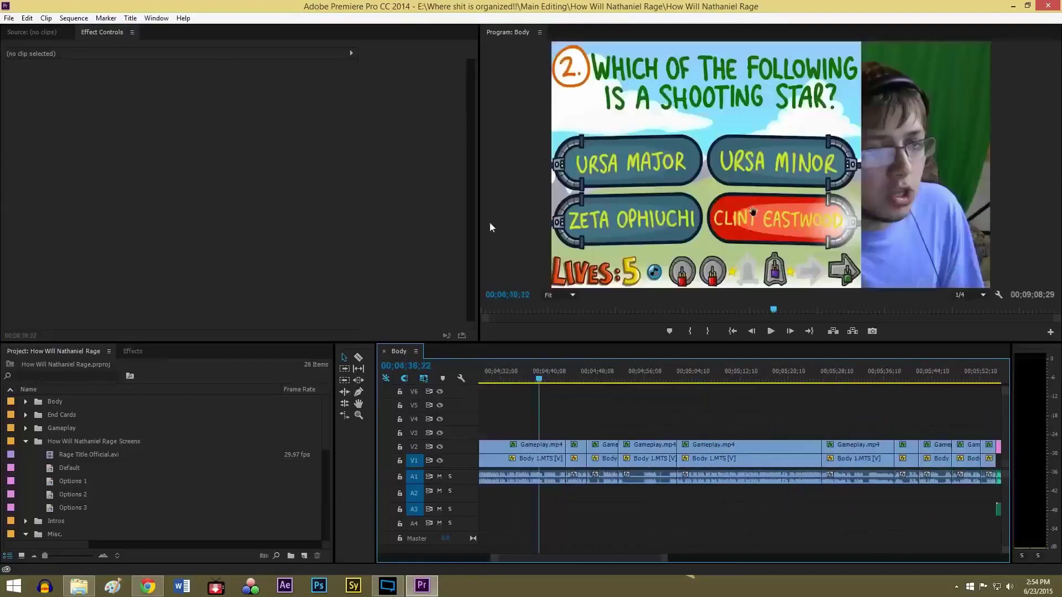
- Review the Body sequence in the maximized program preview from question 6 up to the head explosion in the final rage shot
click(507, 233)
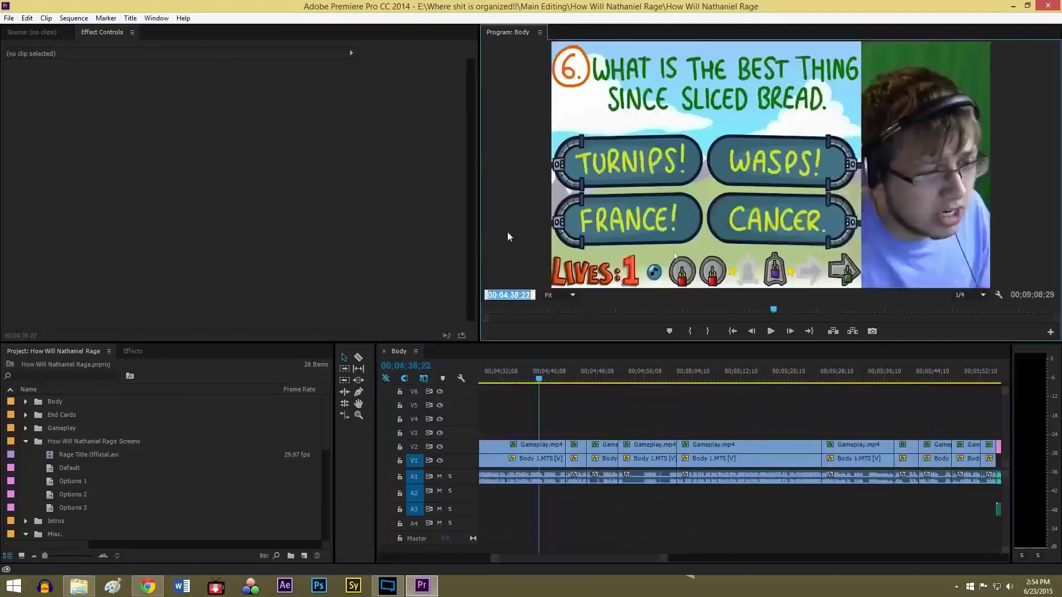
key(grave)
key(space)
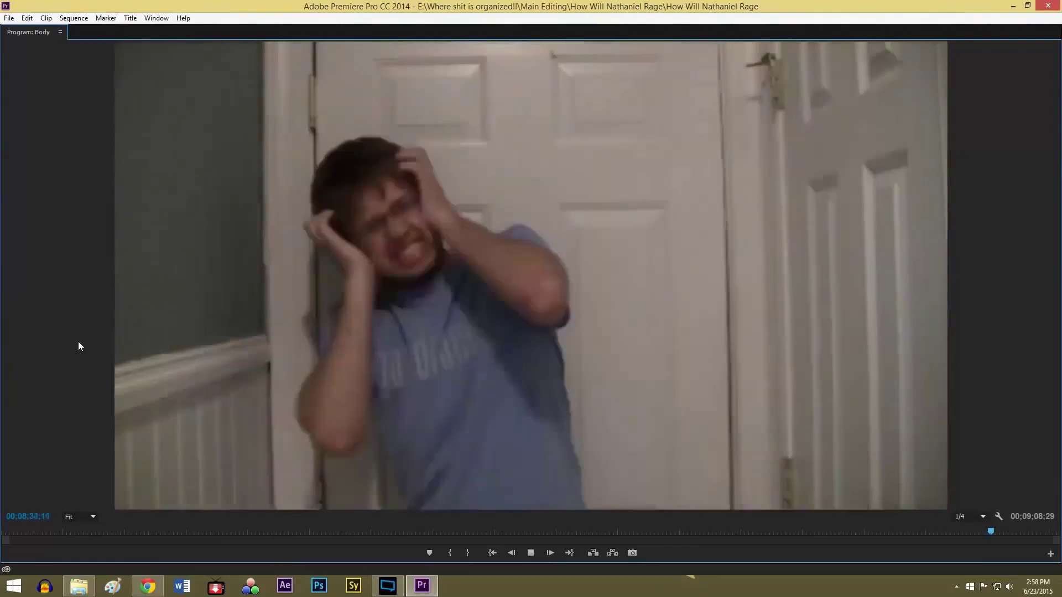
key(space)
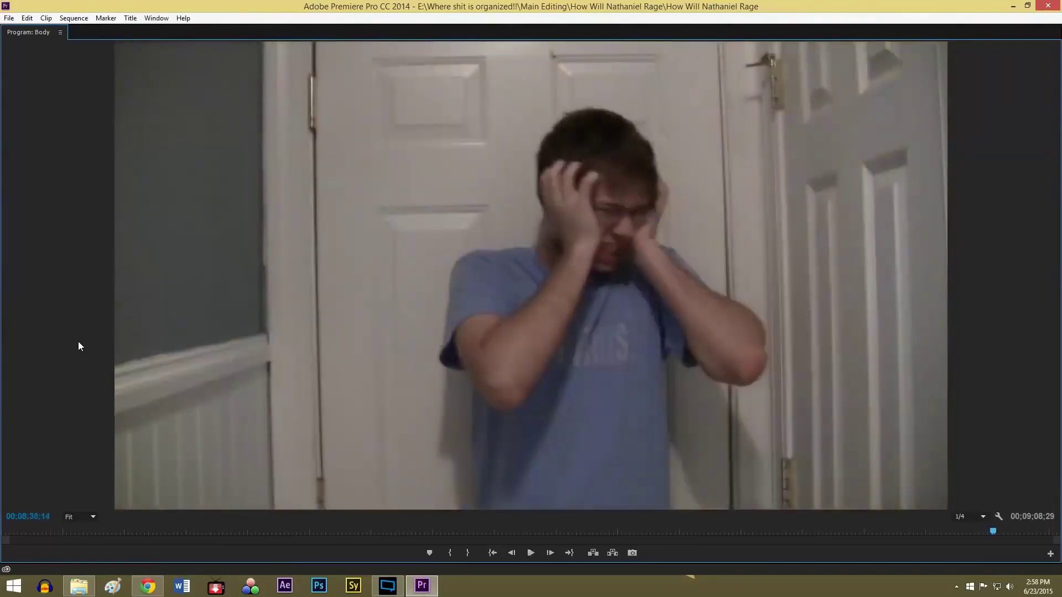
key(space)
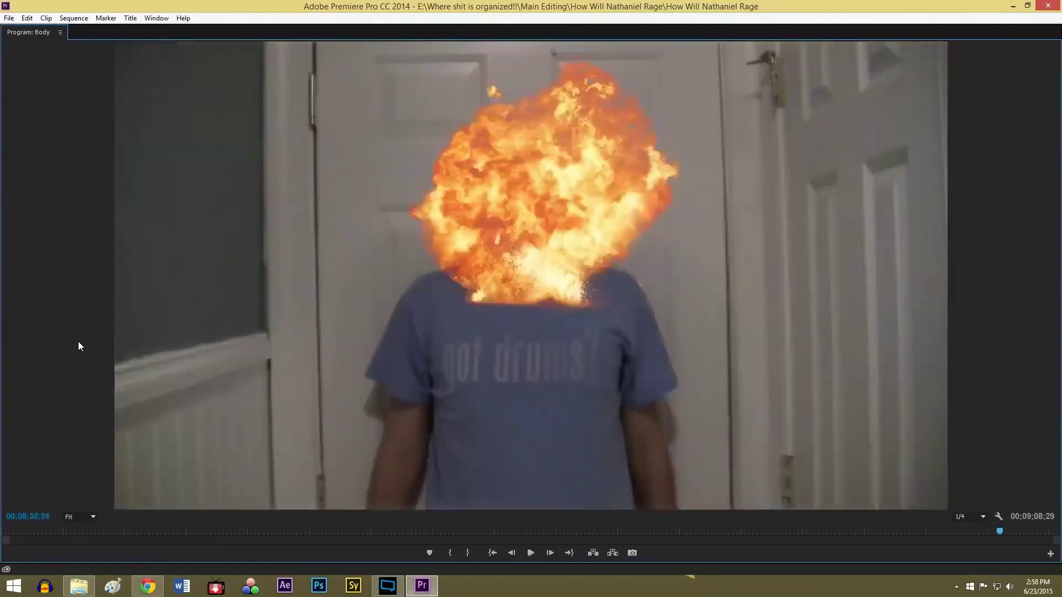
key(space)
key(grave)
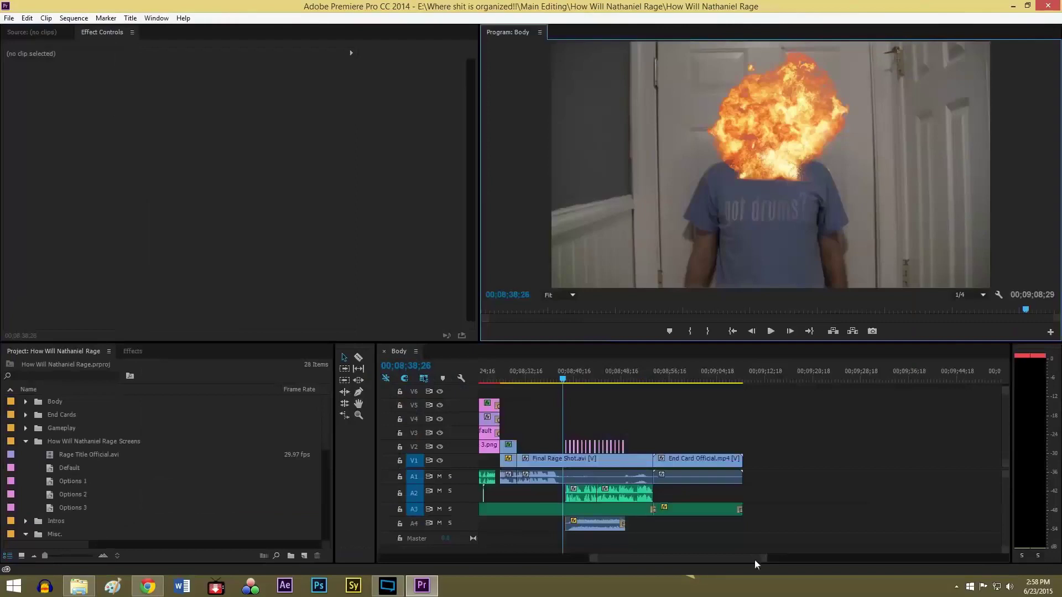
- Add Blast.mp3 from the Misc. bin on a new audio track below A4, starting at the explosion's first flames
drag(759, 559, 693, 558)
key(equal)
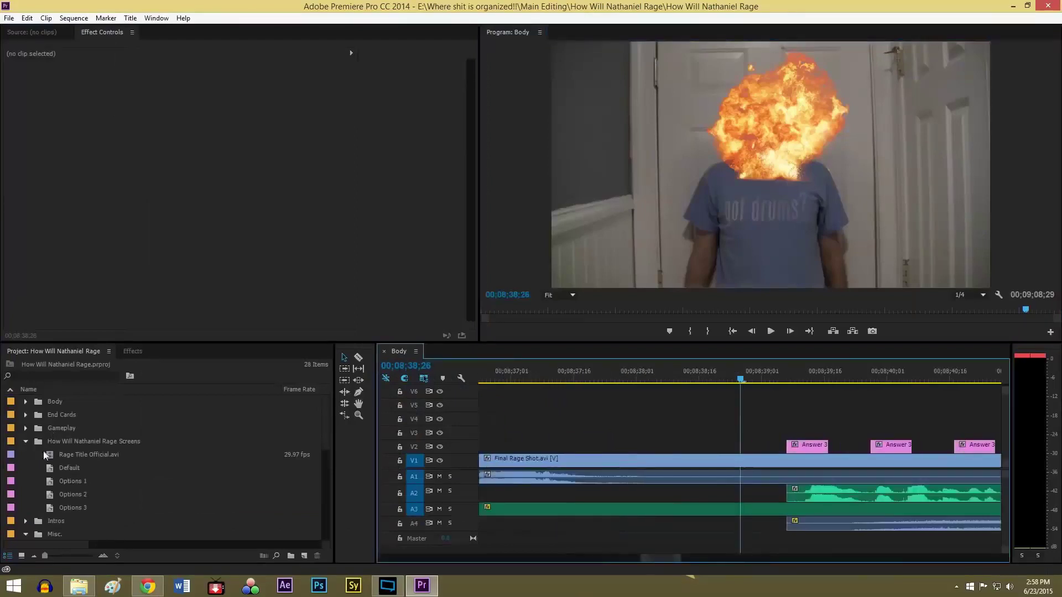
scroll(47, 450, down, 4)
click(48, 428)
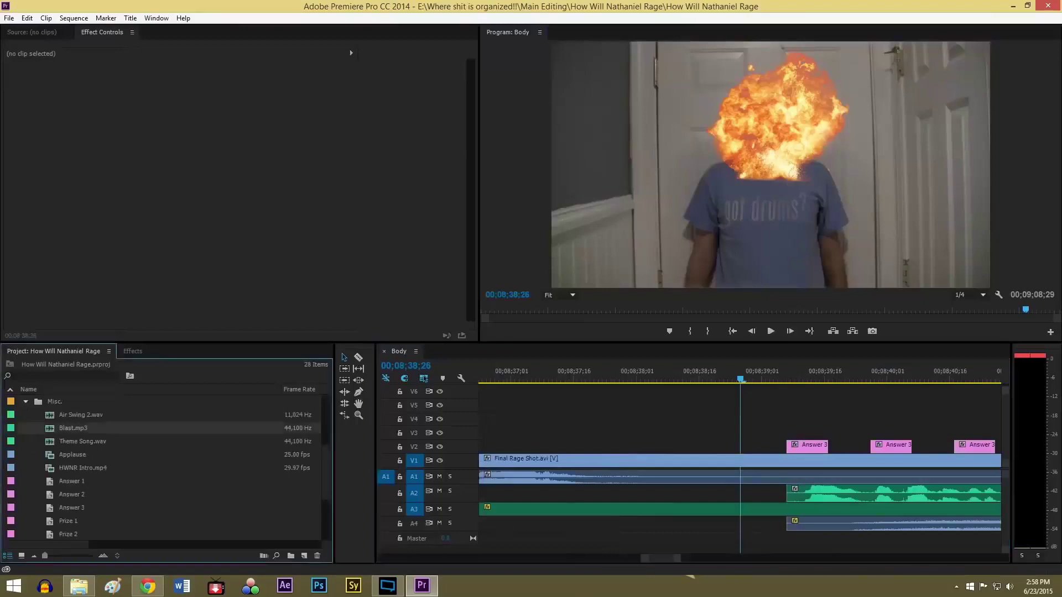
drag(49, 428, 741, 550)
drag(722, 381, 608, 385)
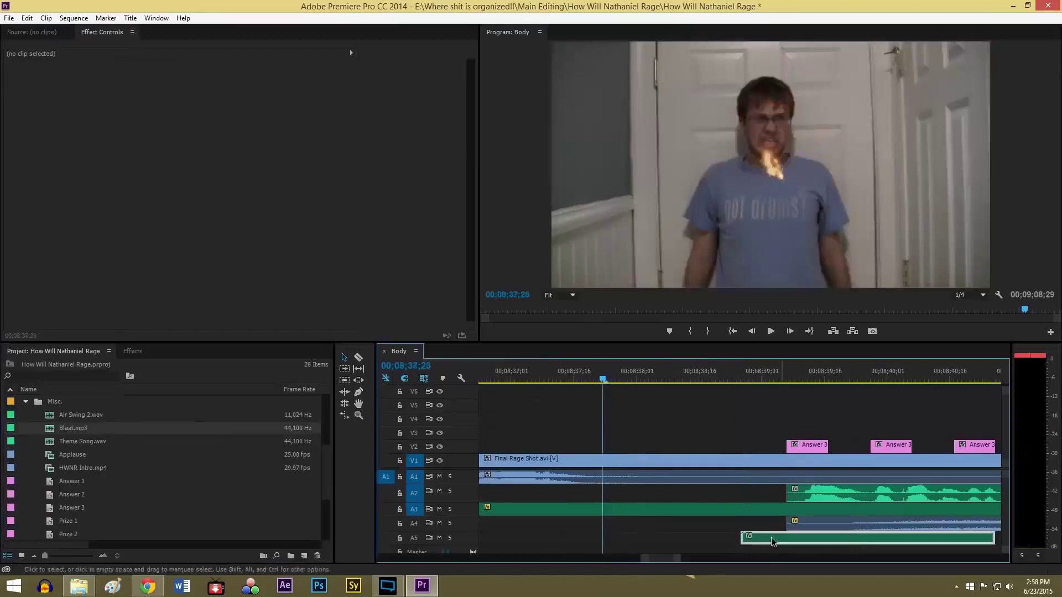
drag(770, 539, 639, 536)
- Play back the explosion with its blast sound, then replay it in the maximized preview from just before the first flames
key(space)
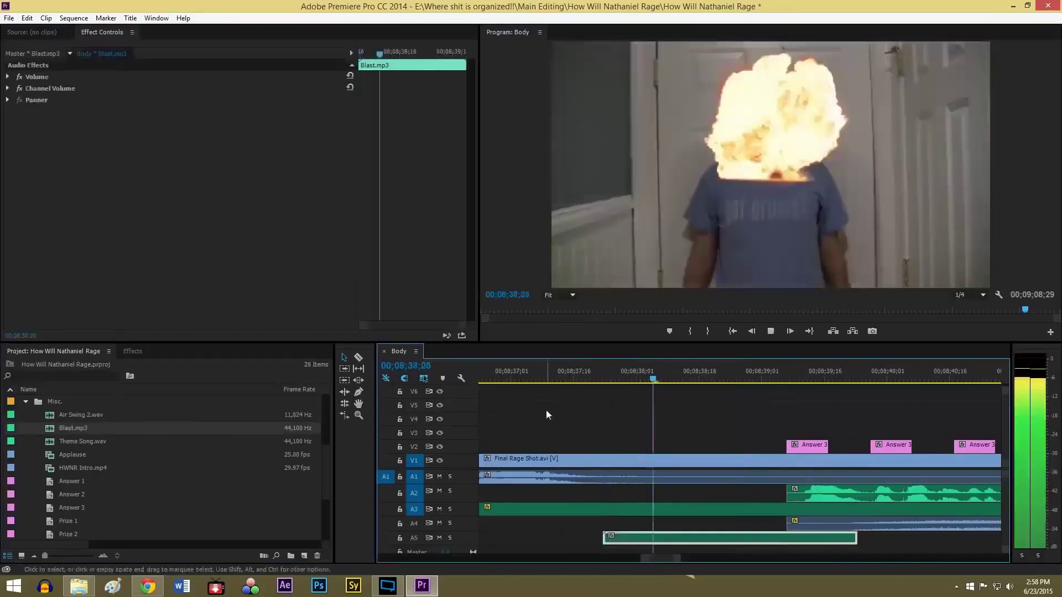
key(space)
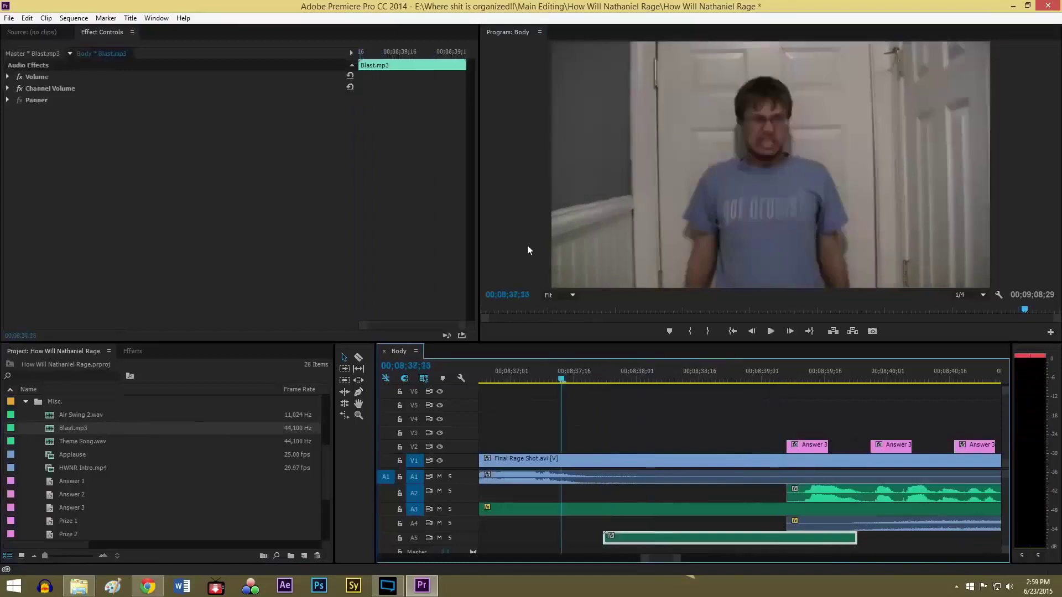
key(grave)
key(space)
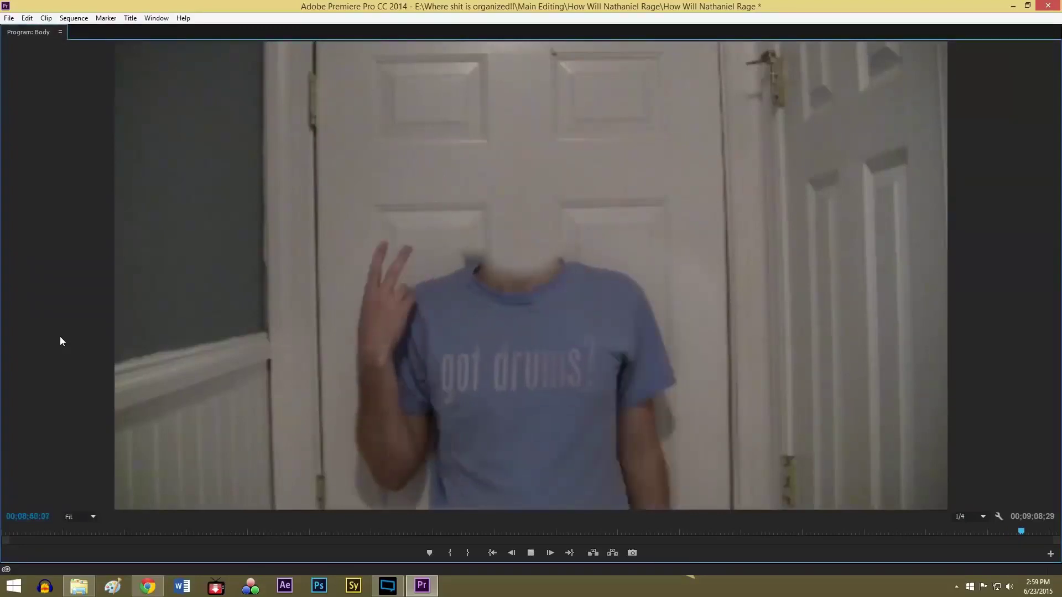
key(space)
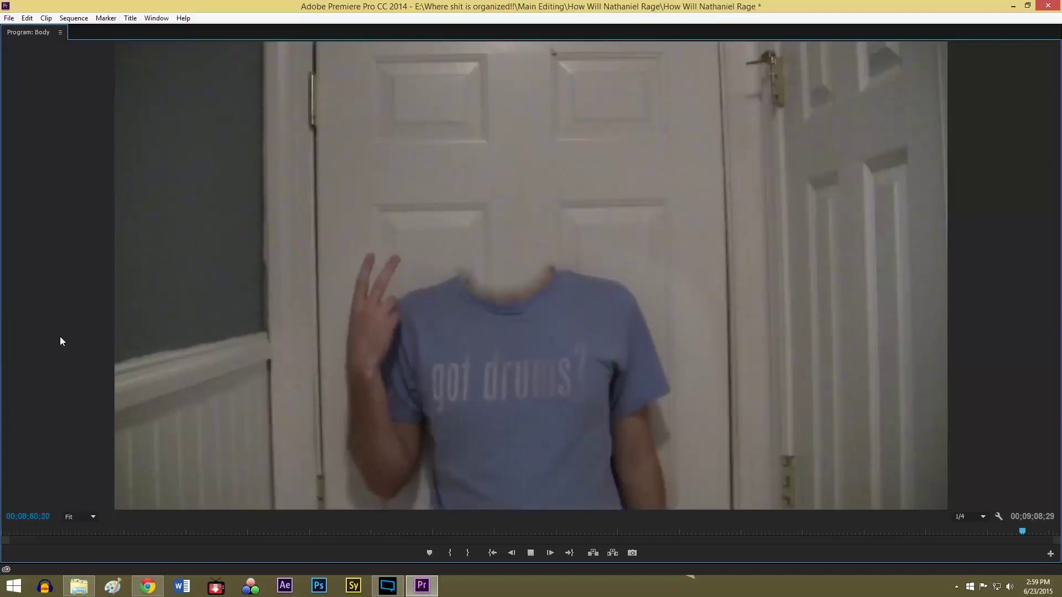